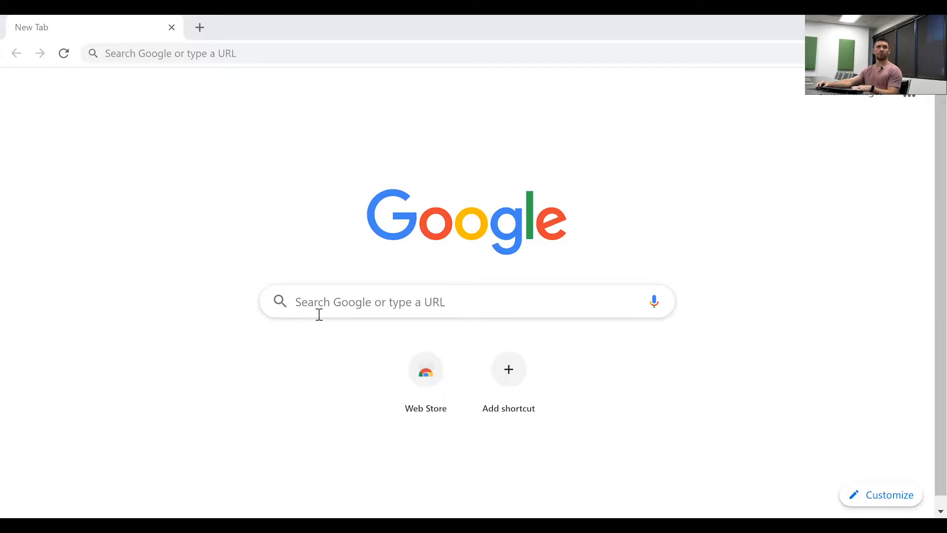
Load the Stingray's web page at 10.0.0.234 in Chrome
{"action": "left_click", "coordinate": [155, 51]}
{"action": "type", "text": "10."}
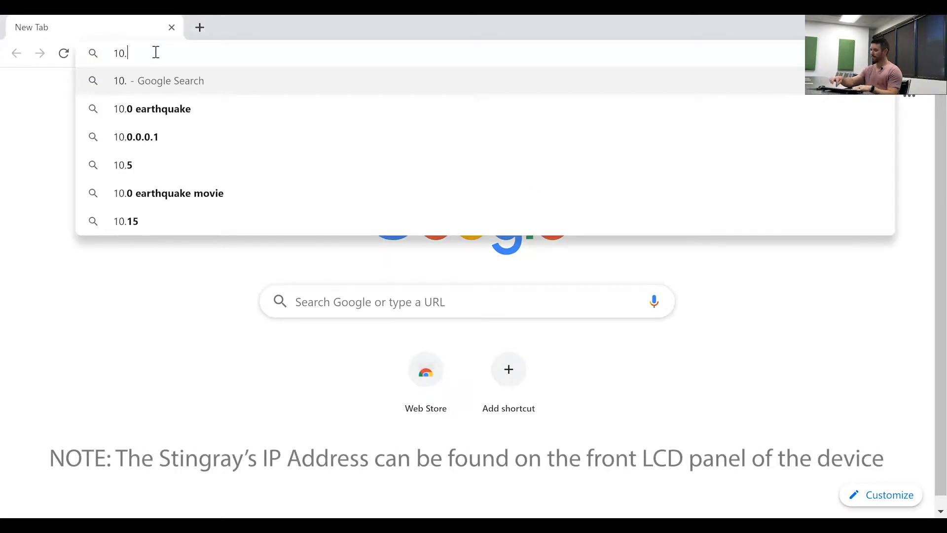
{"action": "type", "text": "0.0.234"}
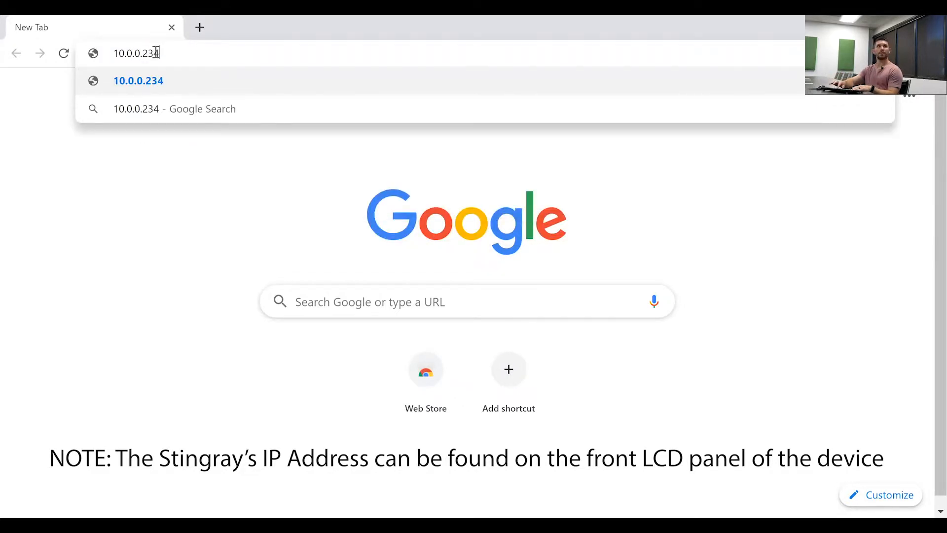
{"action": "key", "text": "Return"}
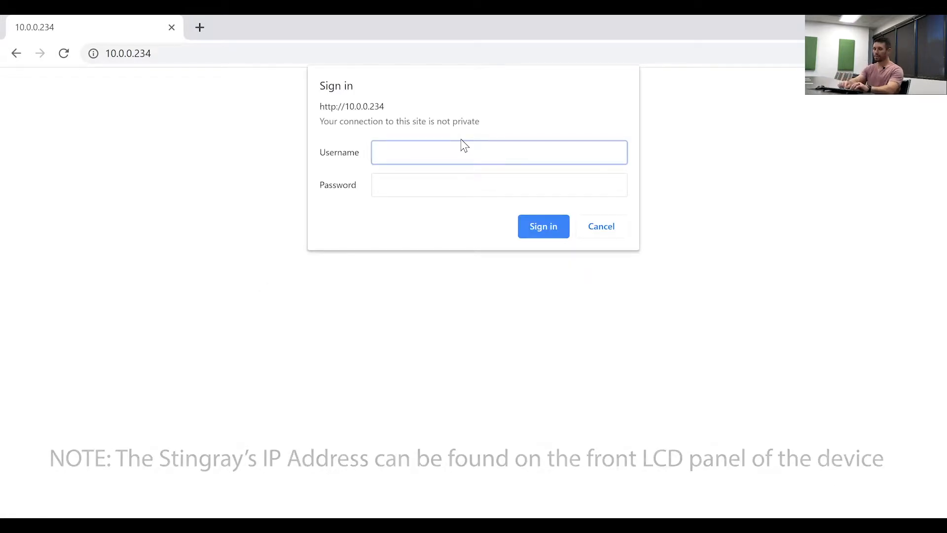
Fill in the sign-in prompt with the device username and password
{"action": "type", "text": "admin"}
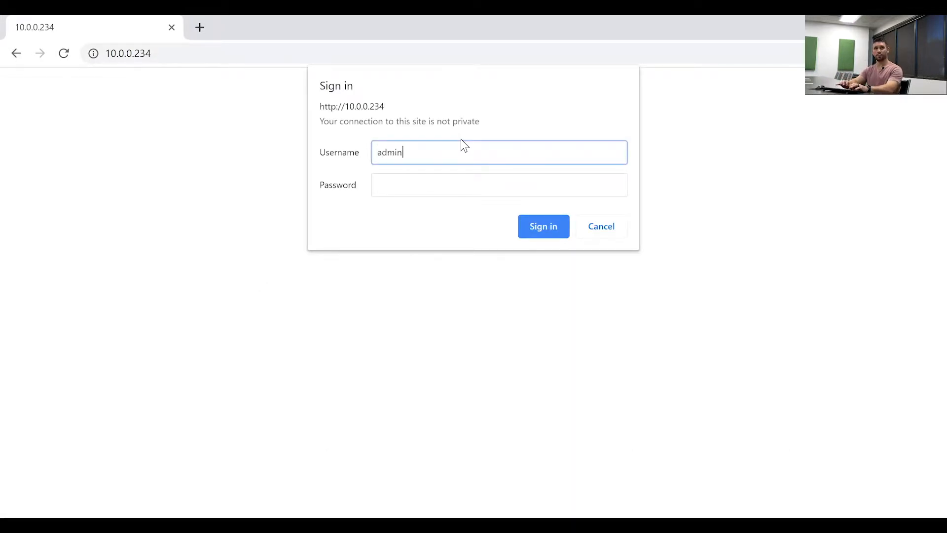
{"action": "key", "text": "Tab"}
{"action": "type", "text": "••••"}
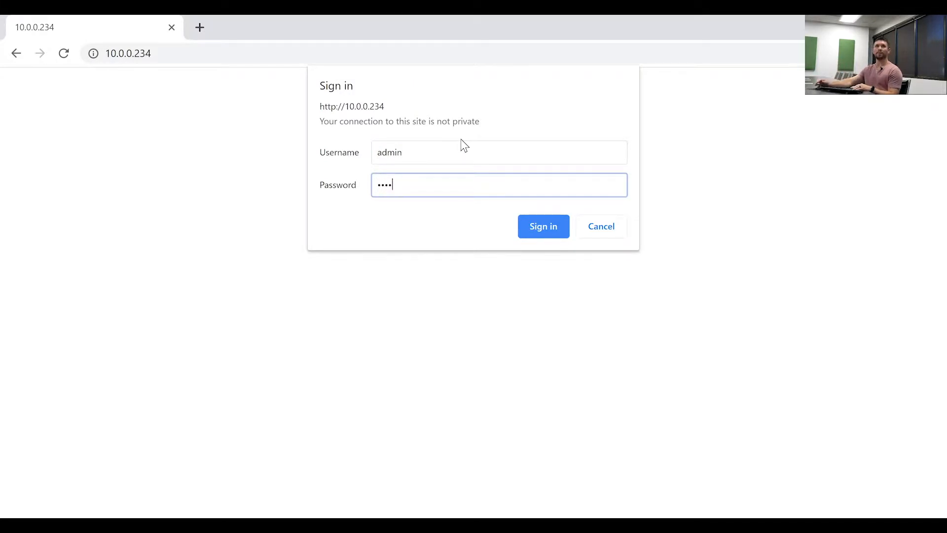
Sign in, decline saving the password, and open the Device Setup page from the dashboard
{"action": "left_click", "coordinate": [541, 230]}
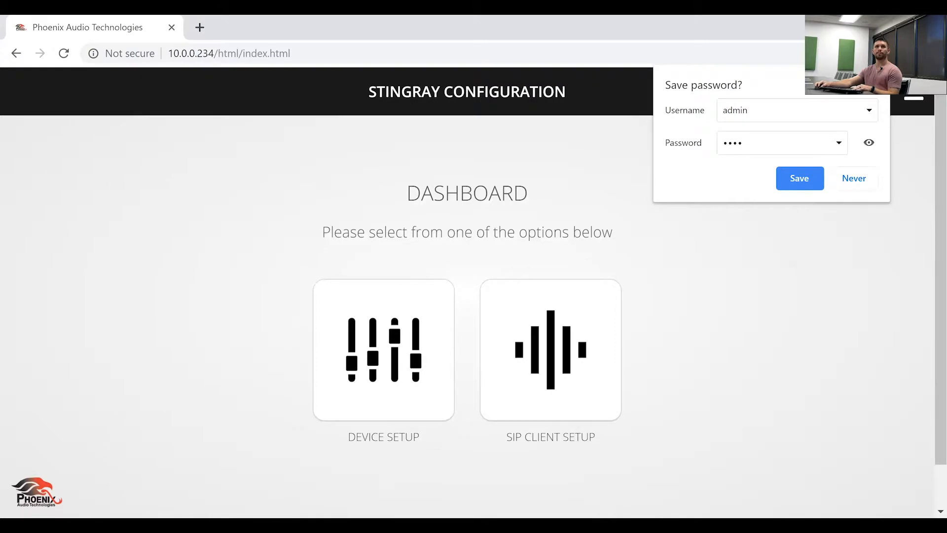
{"action": "left_click", "coordinate": [877, 77]}
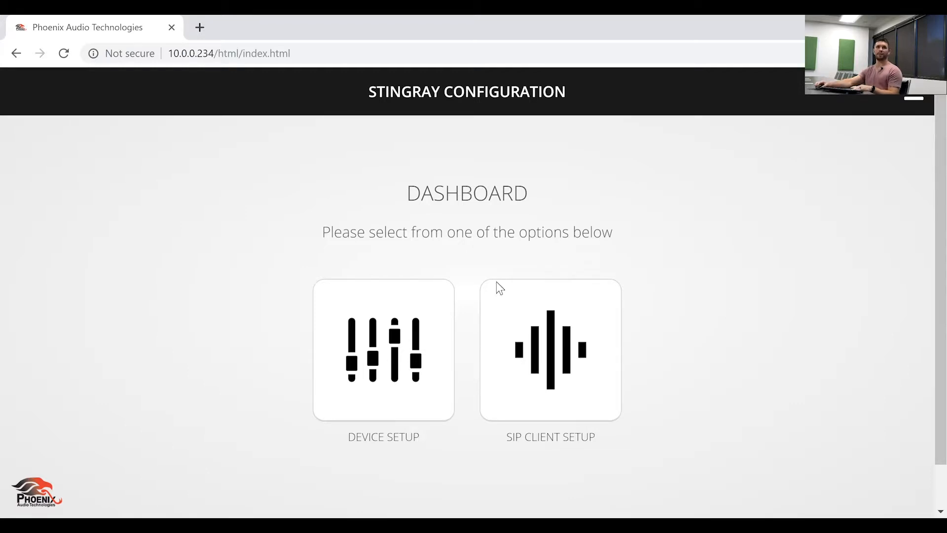
{"action": "left_click", "coordinate": [390, 358]}
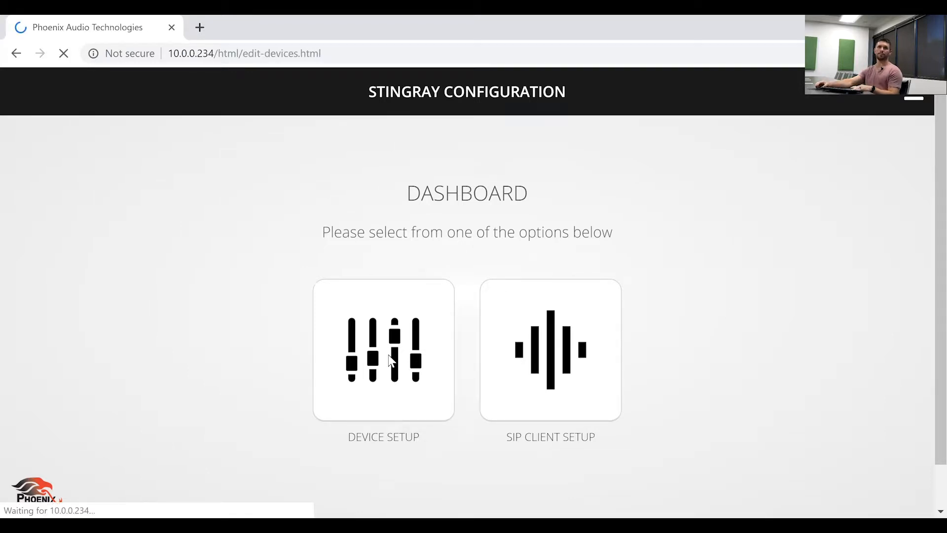
Scroll the Edit Devices page to look over the units, including primary Unit #1
{"action": "scroll", "coordinate": [566, 244], "scroll_direction": "down", "scroll_amount": 3}
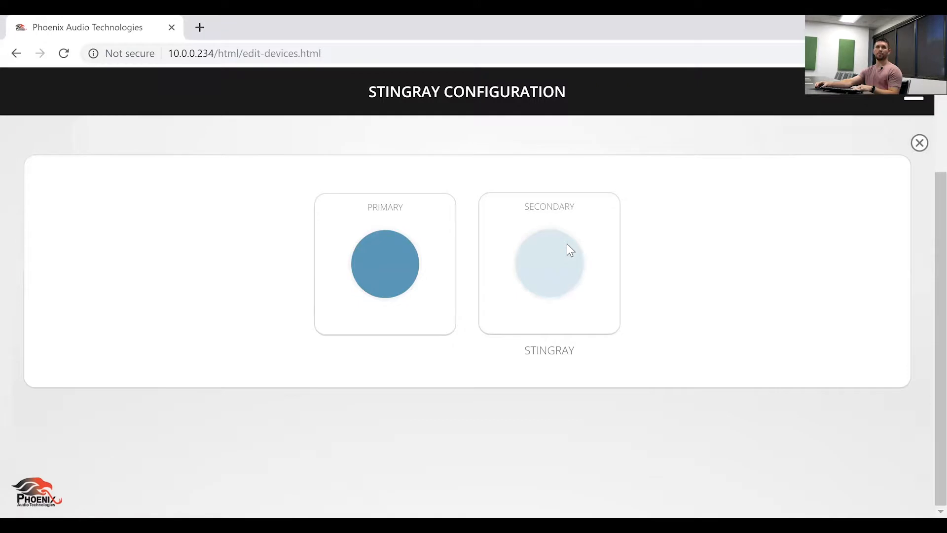
{"action": "scroll", "coordinate": [566, 244], "scroll_direction": "up", "scroll_amount": 3}
{"action": "scroll", "coordinate": [566, 244], "scroll_direction": "down", "scroll_amount": 2}
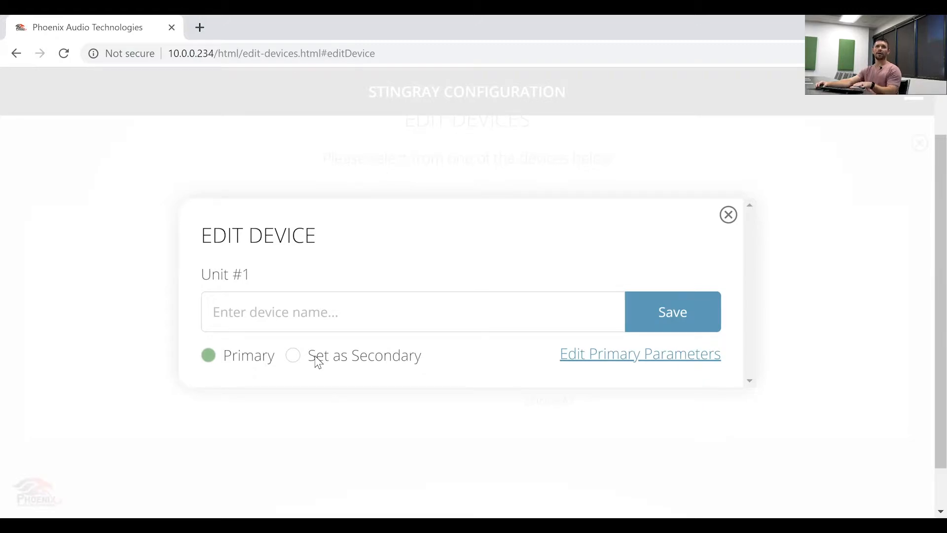
Open Edit Primary Parameters for Unit #1 and scroll to its microphone and speaker tiles
{"action": "left_click", "coordinate": [607, 365]}
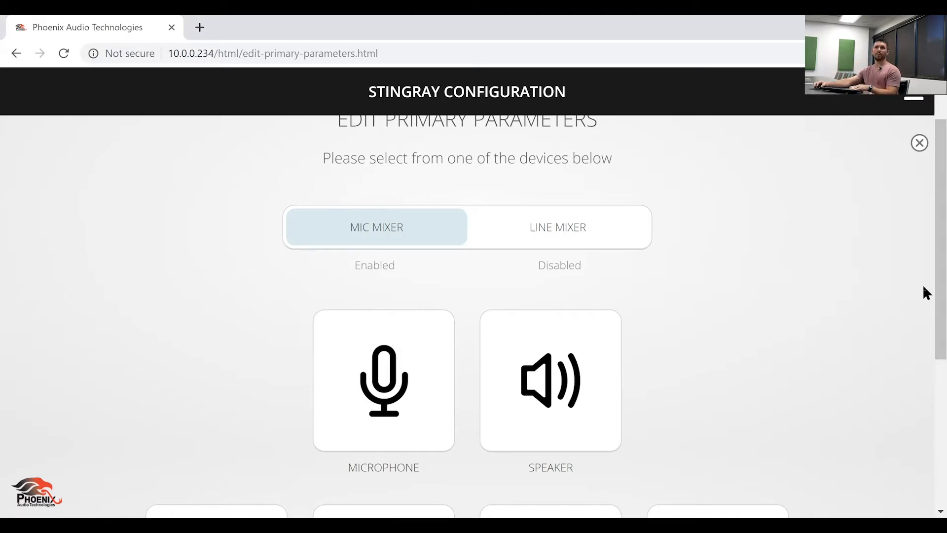
{"action": "scroll", "coordinate": [922, 291], "scroll_direction": "down", "scroll_amount": 1}
Review the microphone sensitivity, volume at 34 dB, then close the dialog
{"action": "left_click", "coordinate": [364, 360]}
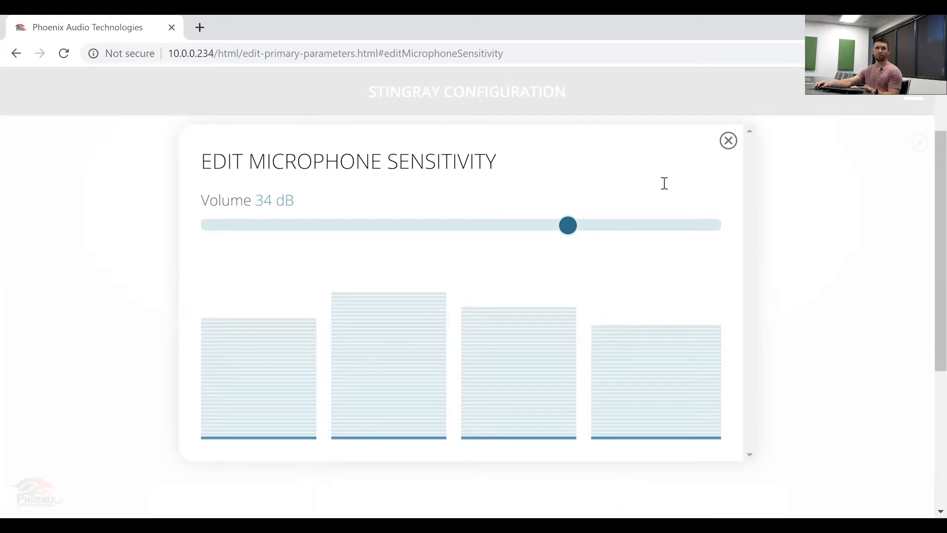
{"action": "left_click", "coordinate": [728, 142]}
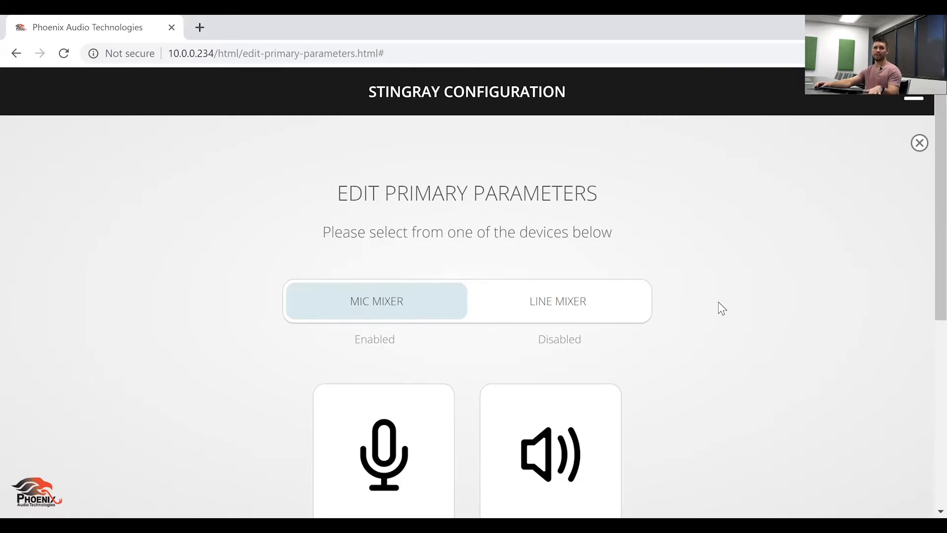
Open the speaker sensitivity settings showing Master Volume and USB, SIP, Analog balance at 0 dB
{"action": "scroll", "coordinate": [721, 306], "scroll_direction": "down", "scroll_amount": 4}
{"action": "scroll", "coordinate": [721, 304], "scroll_direction": "up", "scroll_amount": 2}
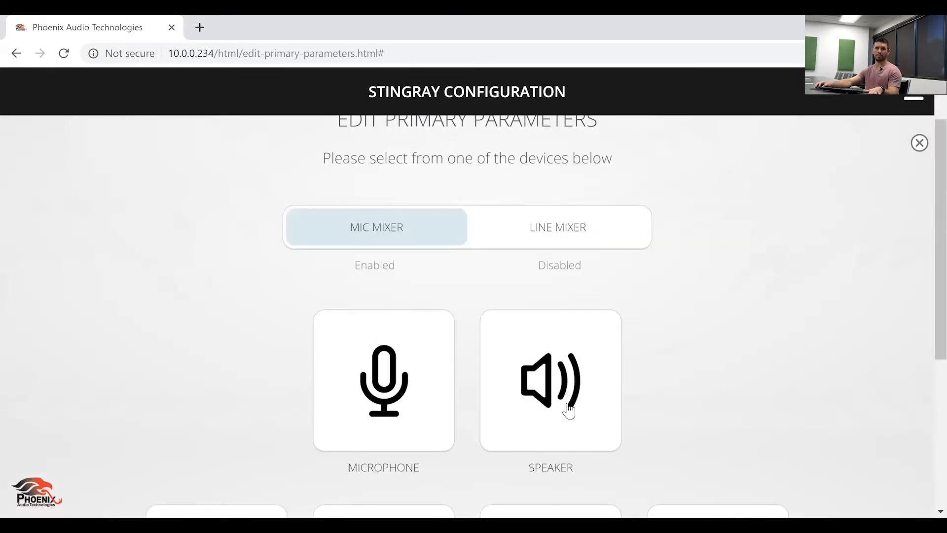
{"action": "left_click", "coordinate": [567, 409]}
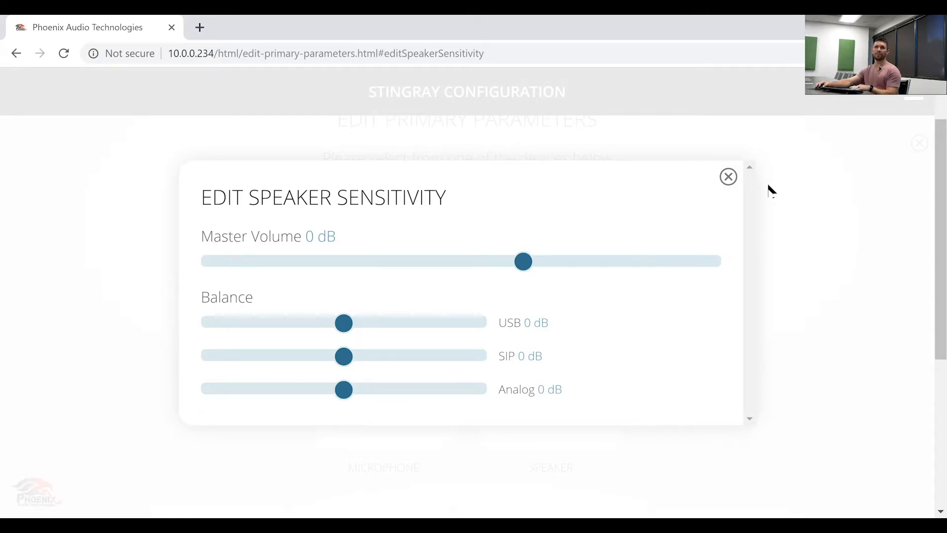
Close the speaker dialog and open LINE 1's sensitivity settings, currently Not Set
{"action": "left_click", "coordinate": [727, 178]}
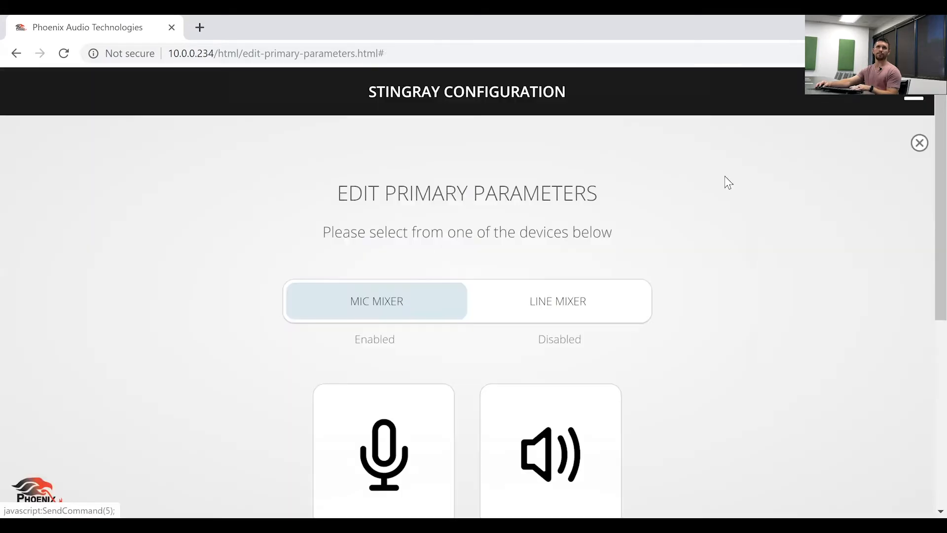
{"action": "scroll", "coordinate": [759, 363], "scroll_direction": "down", "scroll_amount": 3}
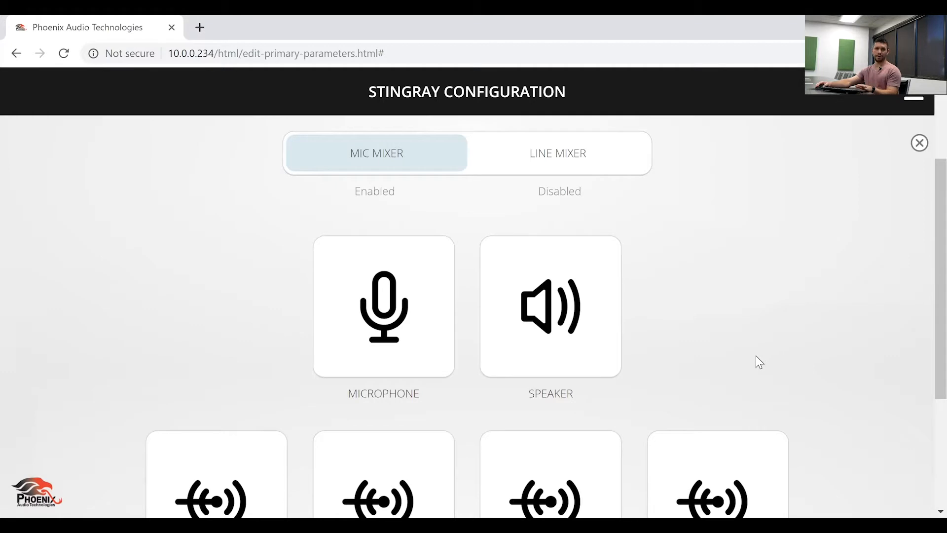
{"action": "scroll", "coordinate": [755, 356], "scroll_direction": "down", "scroll_amount": 2}
{"action": "scroll", "coordinate": [755, 356], "scroll_direction": "down", "scroll_amount": 2}
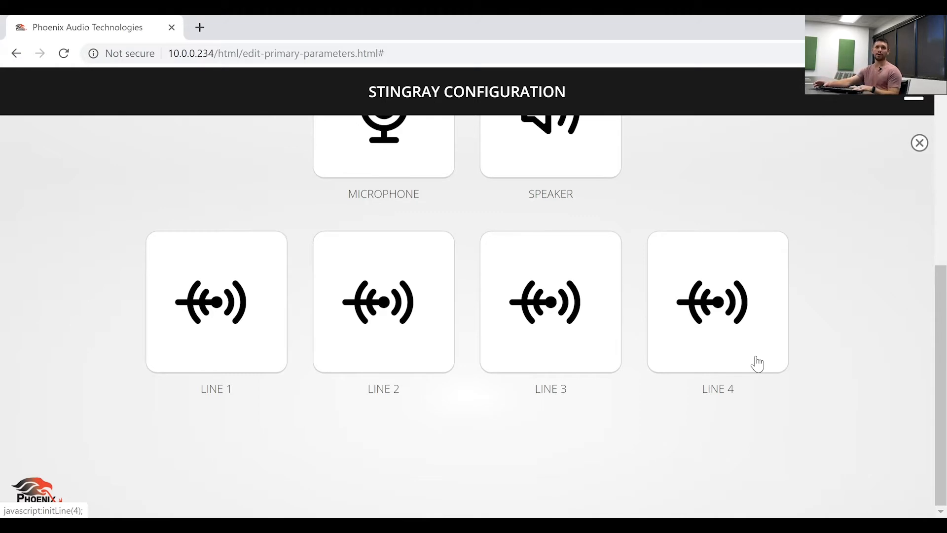
{"action": "left_click", "coordinate": [160, 304]}
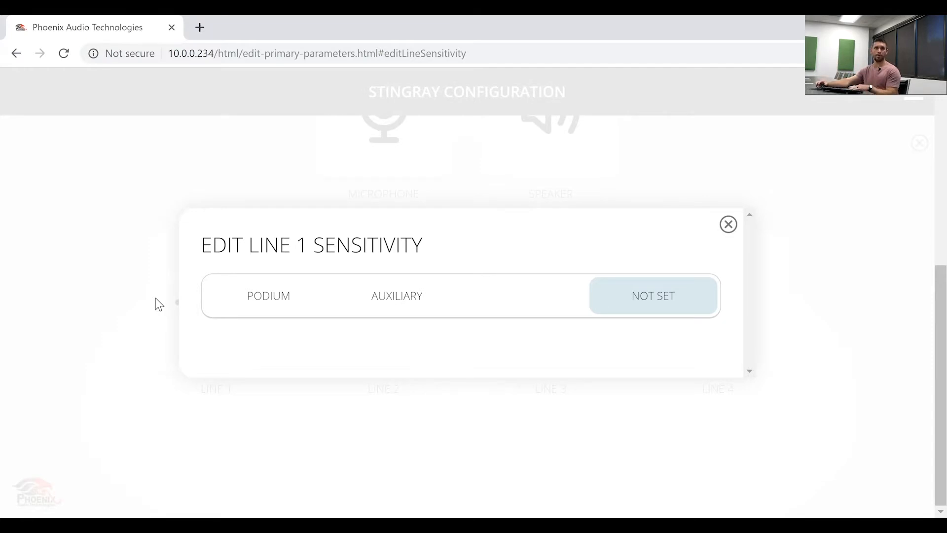
Set Line 1 to Podium: Local Speakers 1+2 -28 dB, 3+4 -14 dB, Secondary and Send-Out -16 dB
{"action": "left_click", "coordinate": [267, 294]}
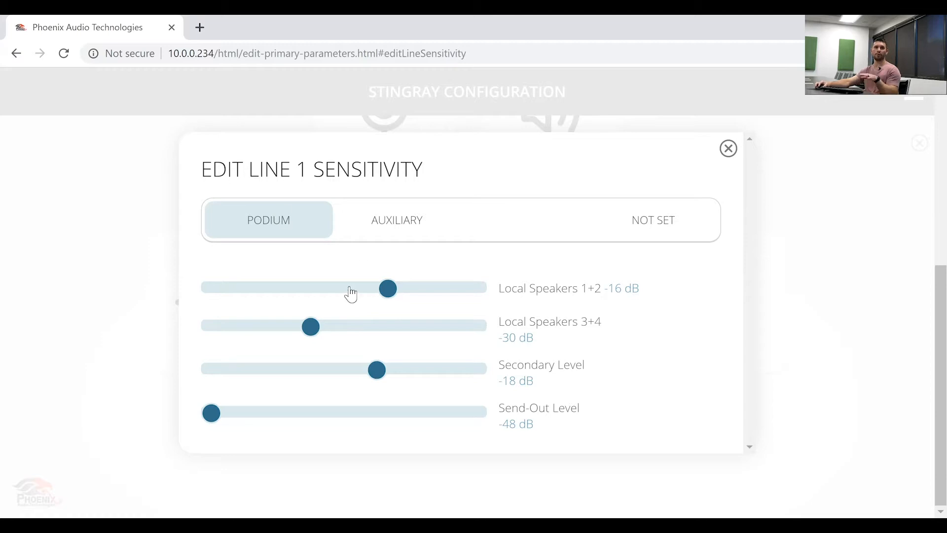
{"action": "left_click_drag", "start_coordinate": [383, 294], "coordinate": [324, 303]}
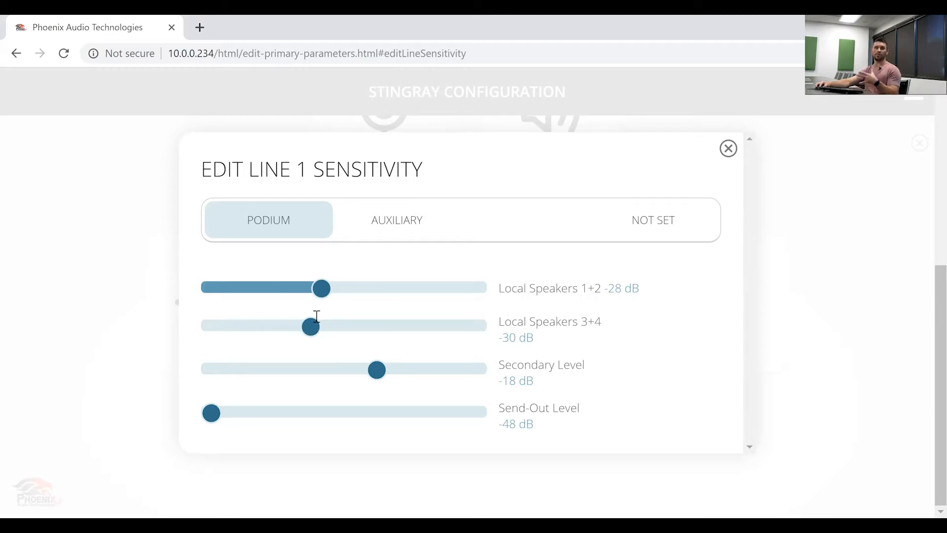
{"action": "left_click_drag", "start_coordinate": [316, 334], "coordinate": [395, 353]}
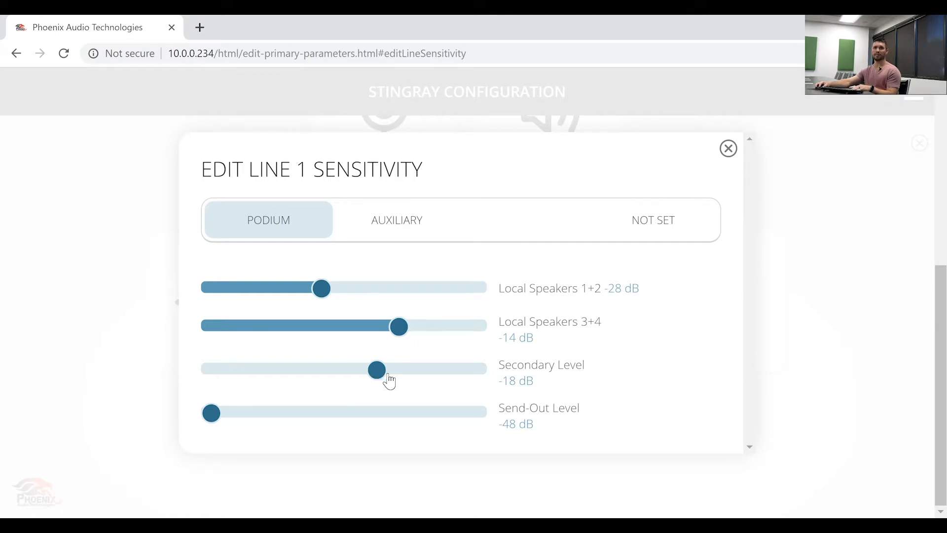
{"action": "left_click", "coordinate": [388, 377]}
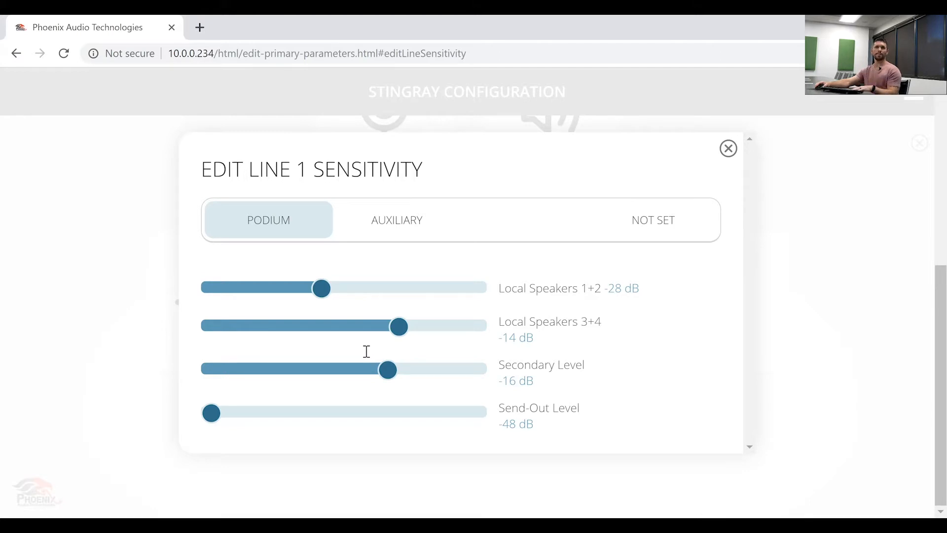
{"action": "left_click_drag", "start_coordinate": [211, 418], "coordinate": [391, 435]}
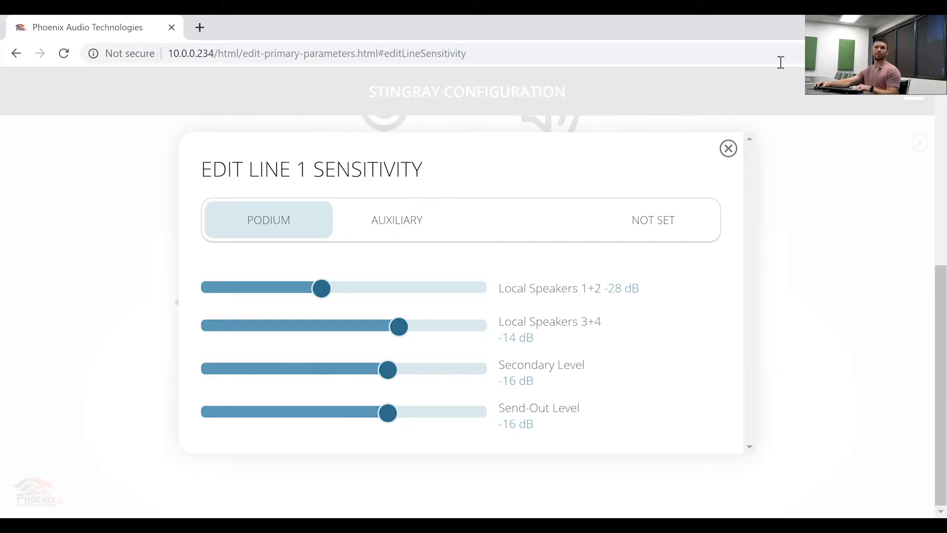
{"action": "left_click", "coordinate": [728, 149]}
Open LINE 2, raise its Send-Out Level from -48 dB to -20 dB, and close the dialog
{"action": "scroll", "coordinate": [628, 252], "scroll_direction": "down", "scroll_amount": 6}
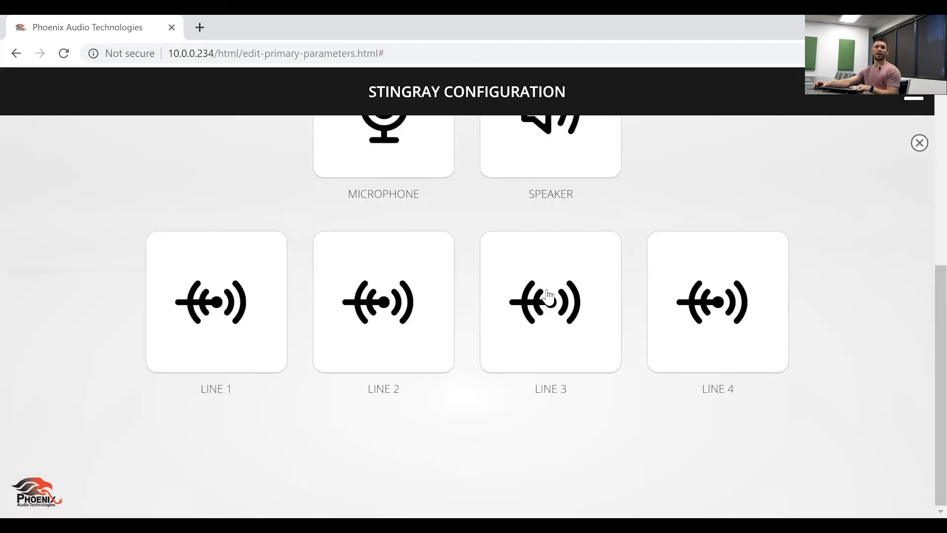
{"action": "left_click", "coordinate": [403, 314]}
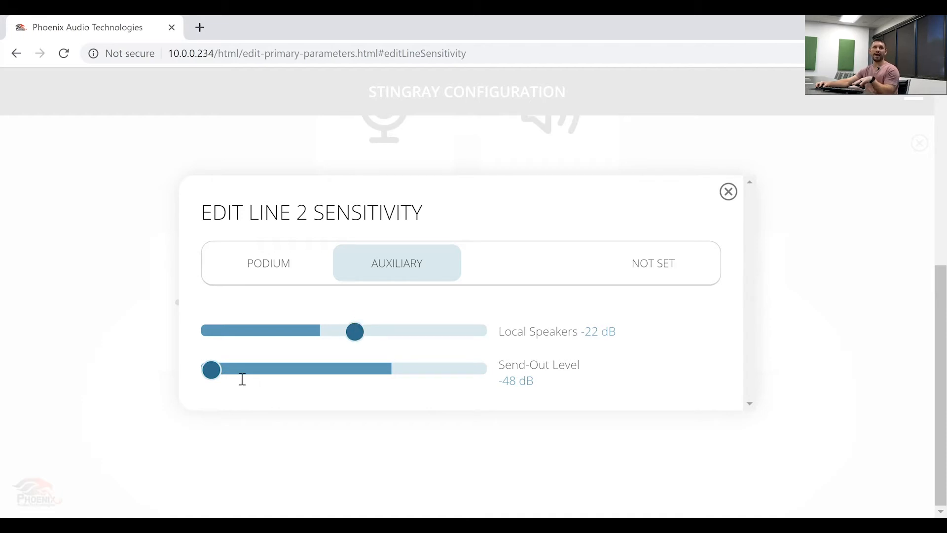
{"action": "left_click_drag", "start_coordinate": [215, 375], "coordinate": [371, 334]}
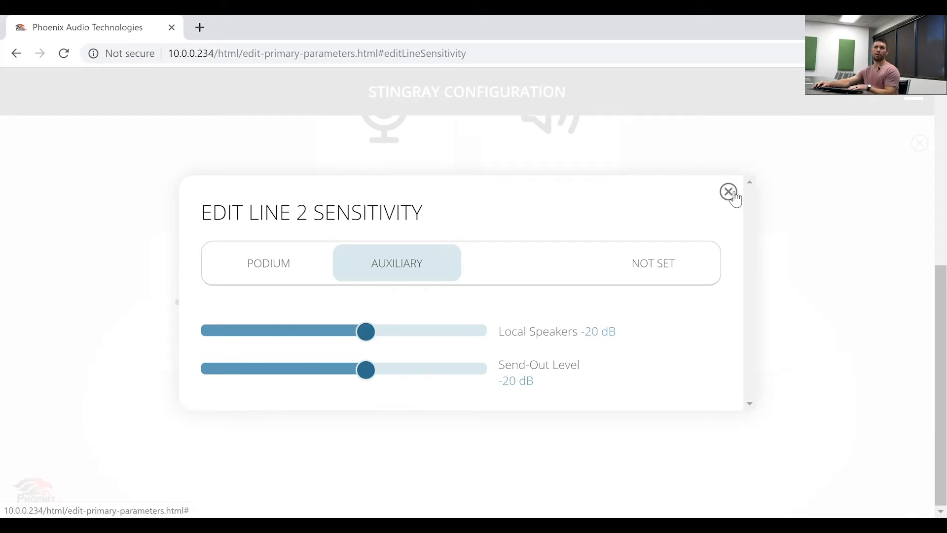
{"action": "left_click", "coordinate": [729, 193]}
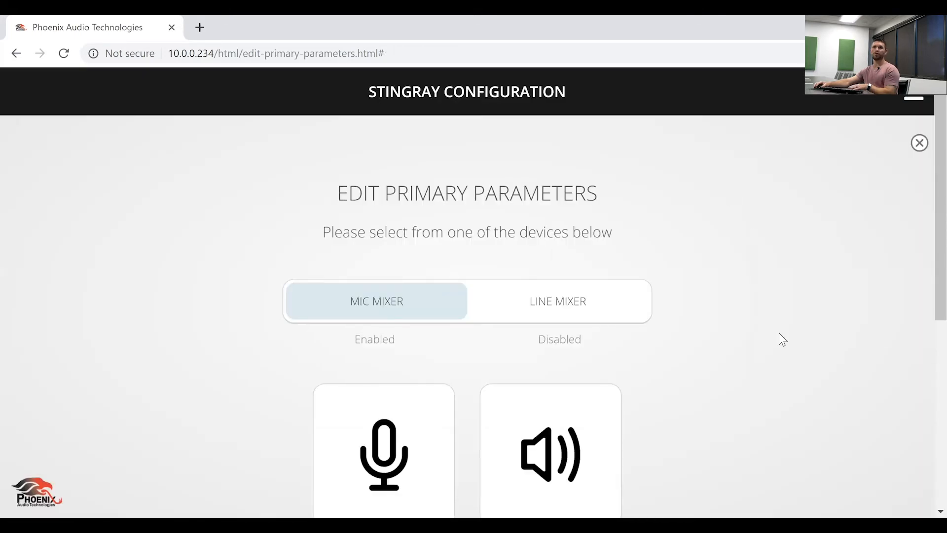
{"action": "scroll", "coordinate": [778, 335], "scroll_direction": "down", "scroll_amount": 7}
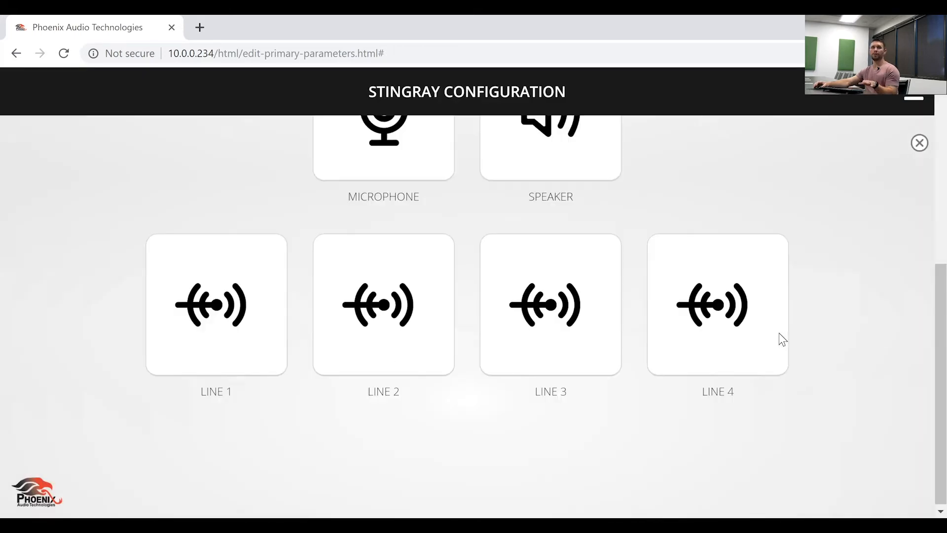
{"action": "left_click", "coordinate": [567, 339]}
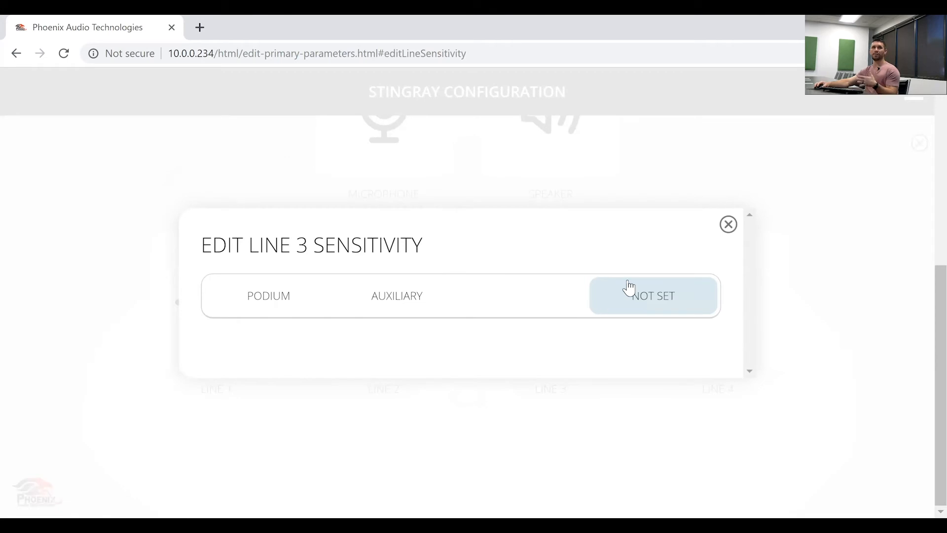
{"action": "left_click", "coordinate": [728, 224]}
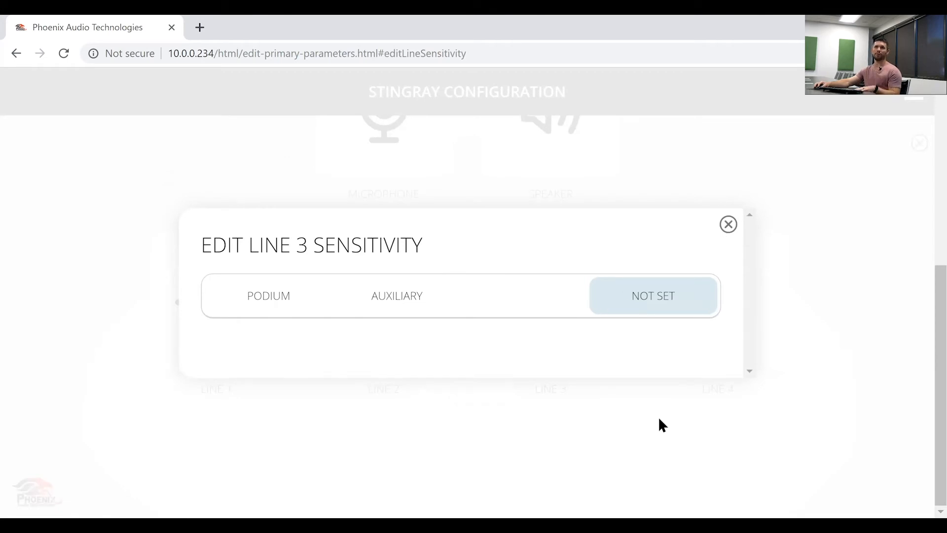
{"action": "scroll", "coordinate": [675, 380], "scroll_direction": "down", "scroll_amount": 1}
{"action": "left_click", "coordinate": [695, 326]}
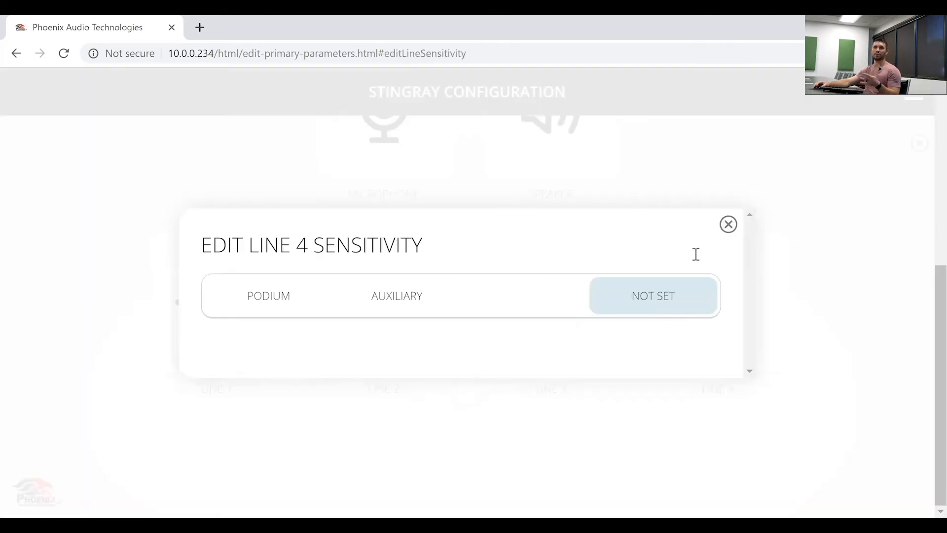
{"action": "left_click", "coordinate": [688, 312]}
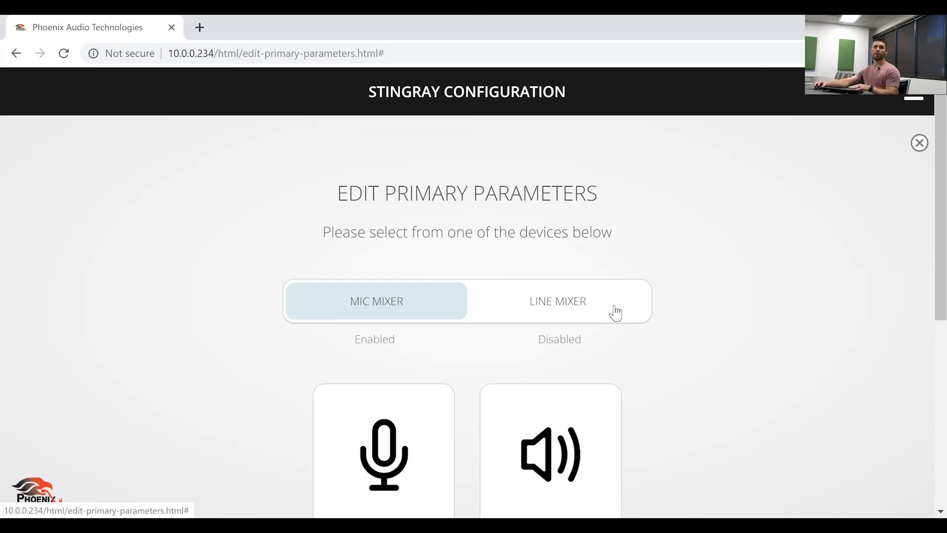
Switch the primary unit from Mic Mixer to Line Mixer mode
{"action": "left_click", "coordinate": [560, 302]}
{"action": "scroll", "coordinate": [671, 291], "scroll_direction": "down", "scroll_amount": 3}
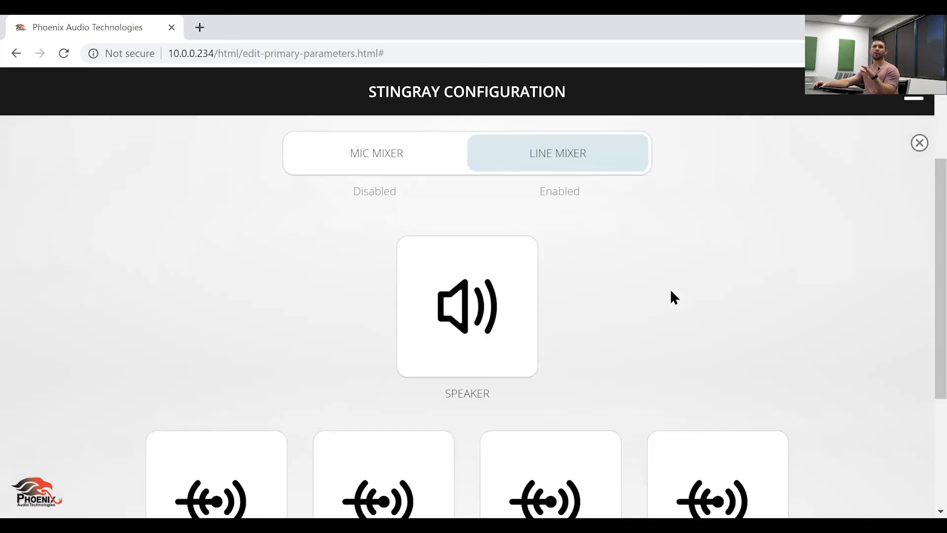
{"action": "scroll", "coordinate": [674, 296], "scroll_direction": "up", "scroll_amount": 2}
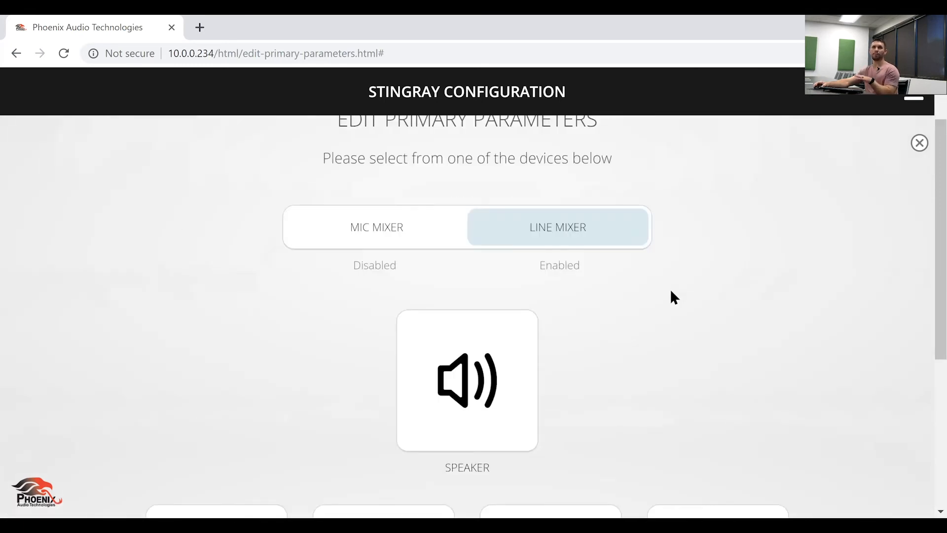
Confirm the speaker sensitivity is still at 0 dB, then scroll down to the Line tiles
{"action": "left_click", "coordinate": [505, 382]}
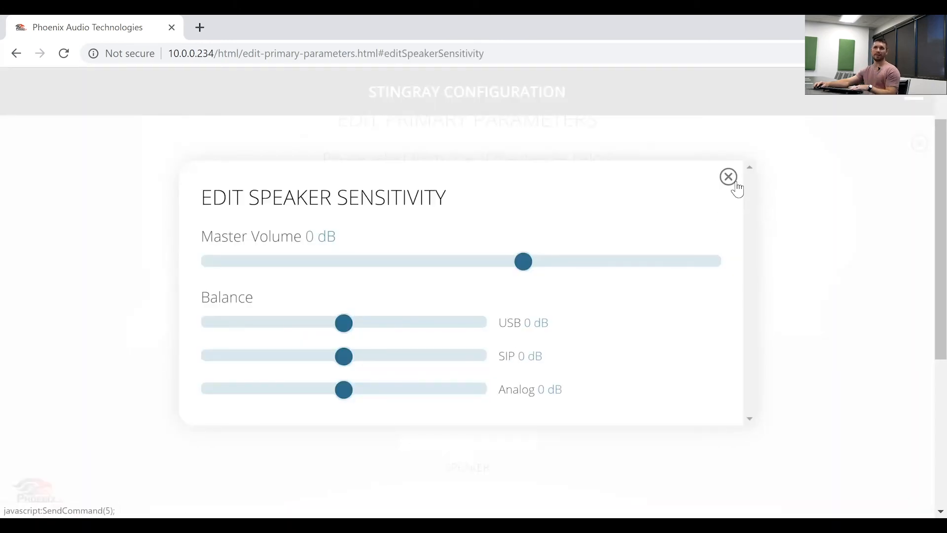
{"action": "left_click", "coordinate": [728, 177]}
{"action": "scroll", "coordinate": [725, 340], "scroll_direction": "down", "scroll_amount": 7}
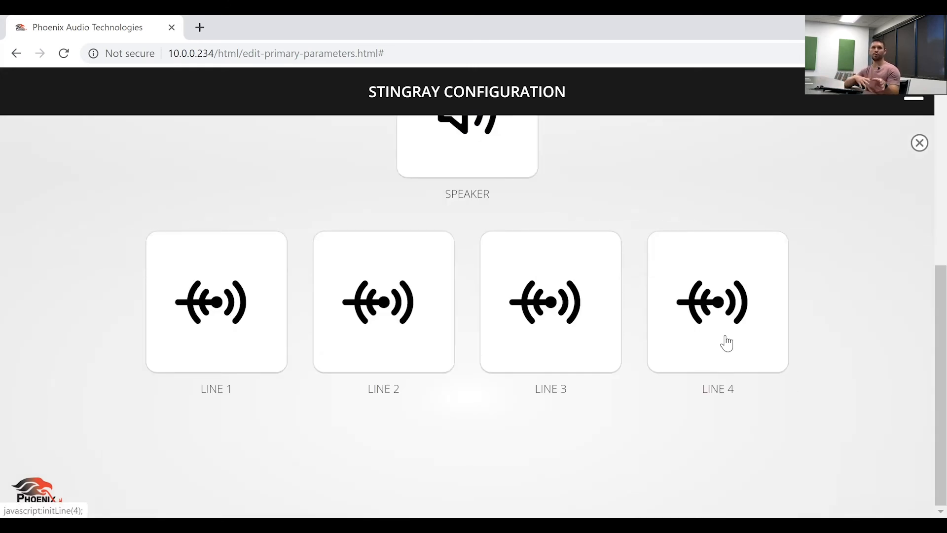
Change the sensitivity of Line 1, Line 2 and Line 3 to Mixer, closing each settings dialog
{"action": "left_click", "coordinate": [230, 323]}
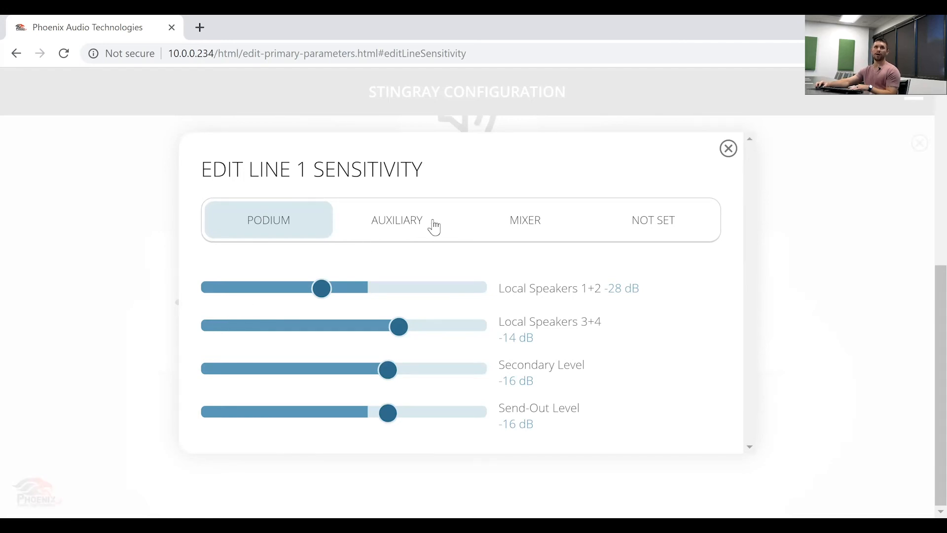
{"action": "left_click", "coordinate": [525, 220]}
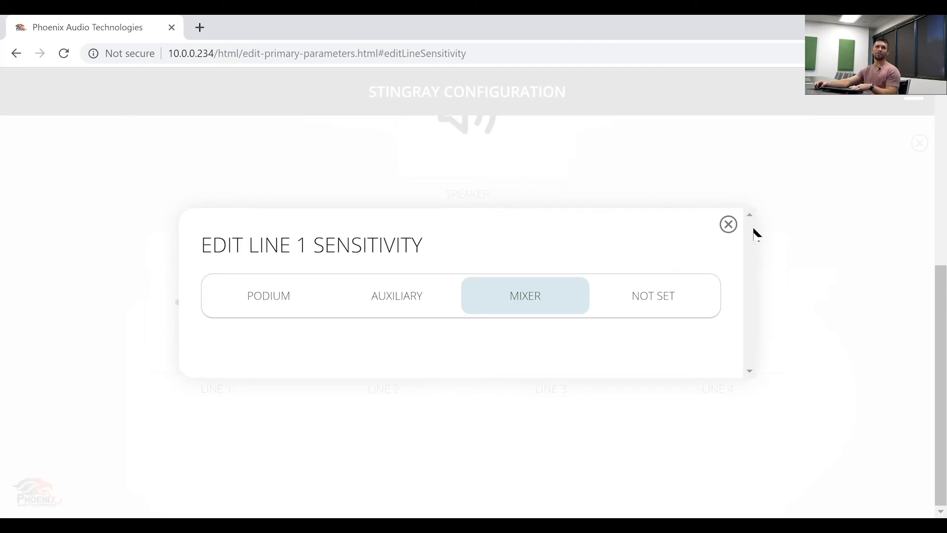
{"action": "left_click", "coordinate": [728, 224]}
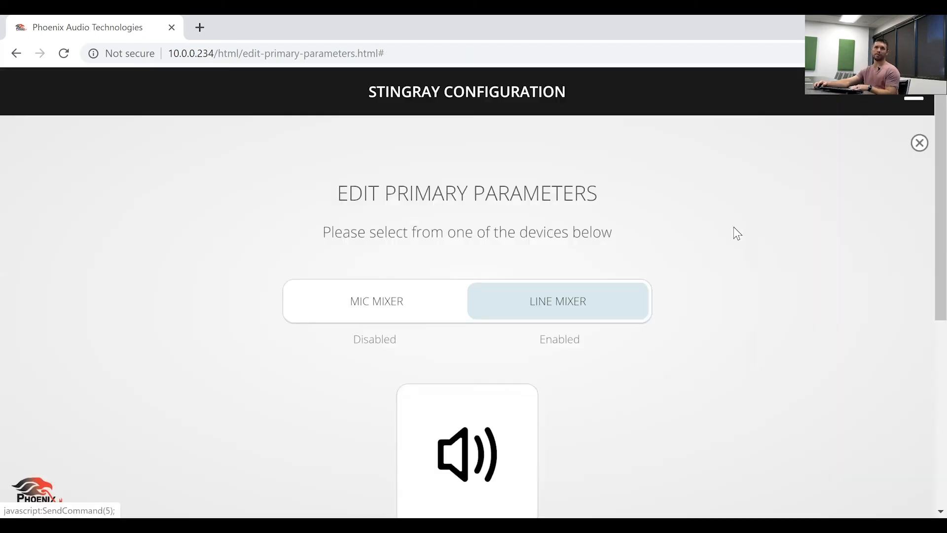
{"action": "scroll", "coordinate": [692, 294], "scroll_direction": "down", "scroll_amount": 5}
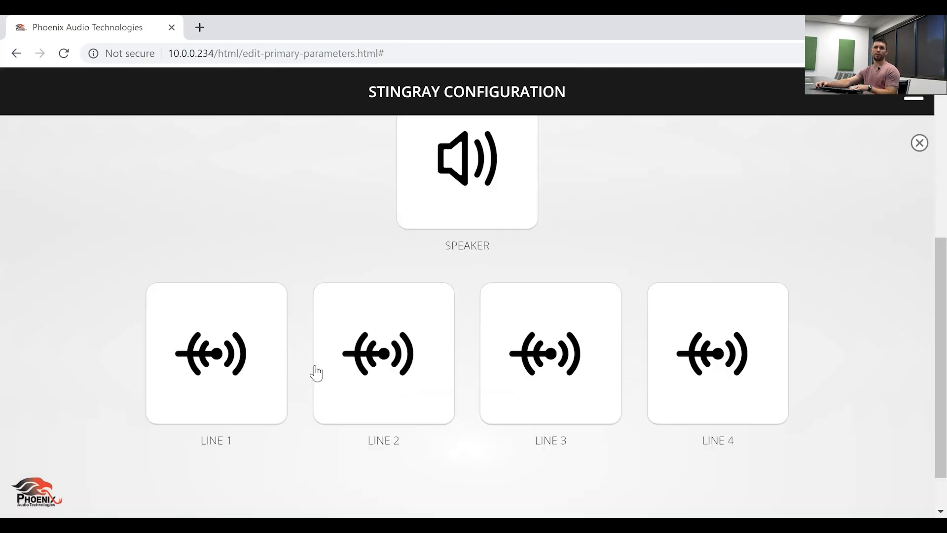
{"action": "left_click", "coordinate": [317, 374]}
{"action": "left_click", "coordinate": [495, 262]}
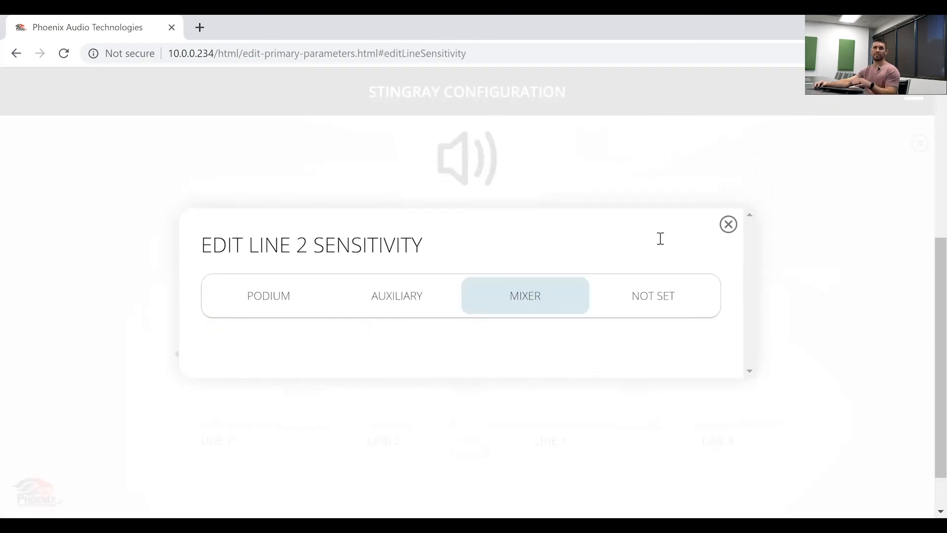
{"action": "left_click", "coordinate": [728, 225]}
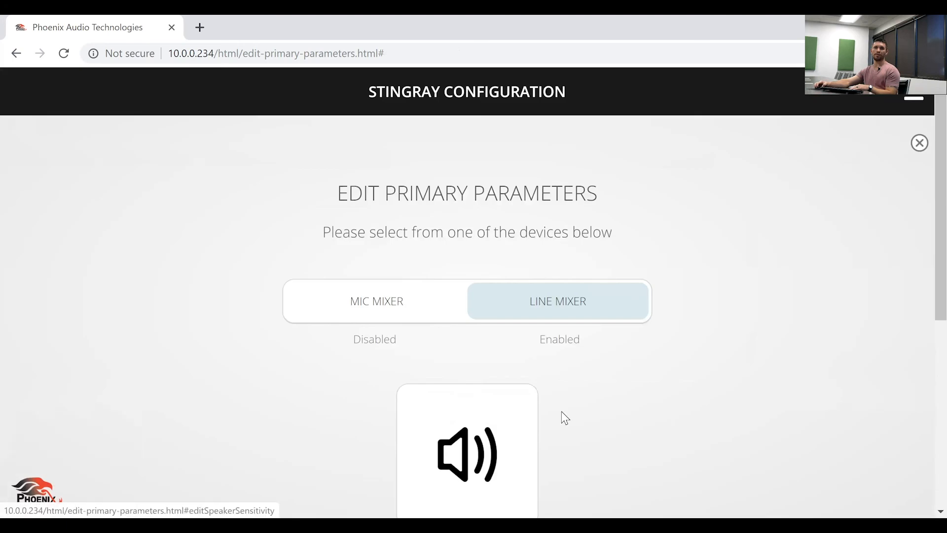
{"action": "scroll", "coordinate": [557, 402], "scroll_direction": "down", "scroll_amount": 5}
{"action": "left_click", "coordinate": [562, 385]}
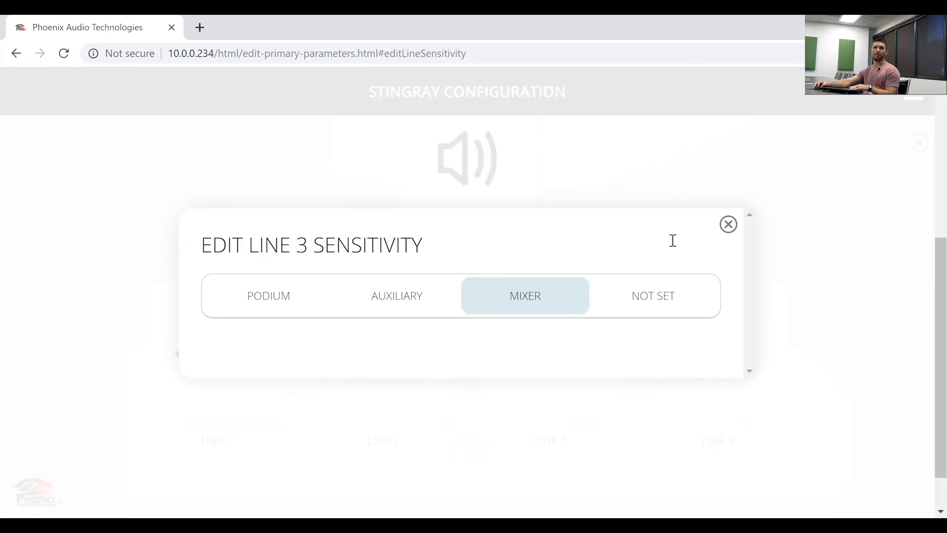
{"action": "left_click", "coordinate": [728, 225]}
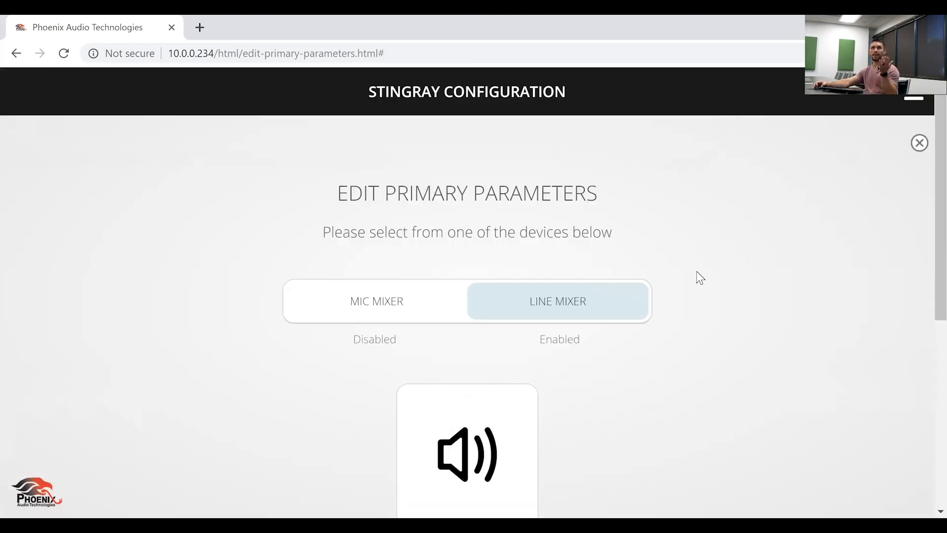